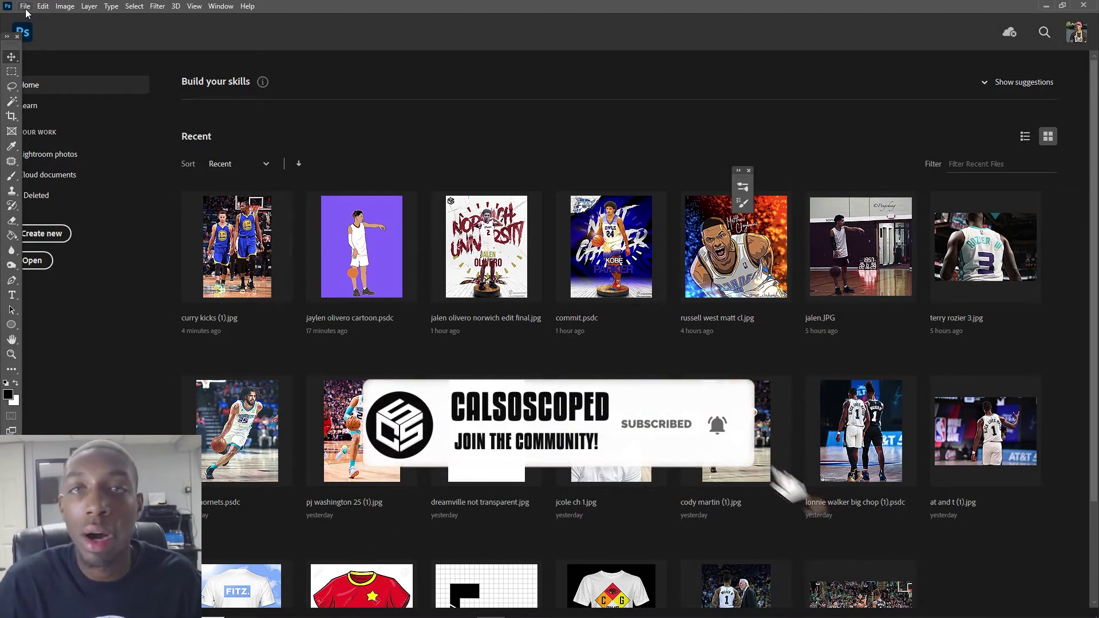
Step: Start a new document from the 1080 × 1080 px, 72 ppi preset and select its Height value
{"action": "left_click", "coordinate": [25, 7]}
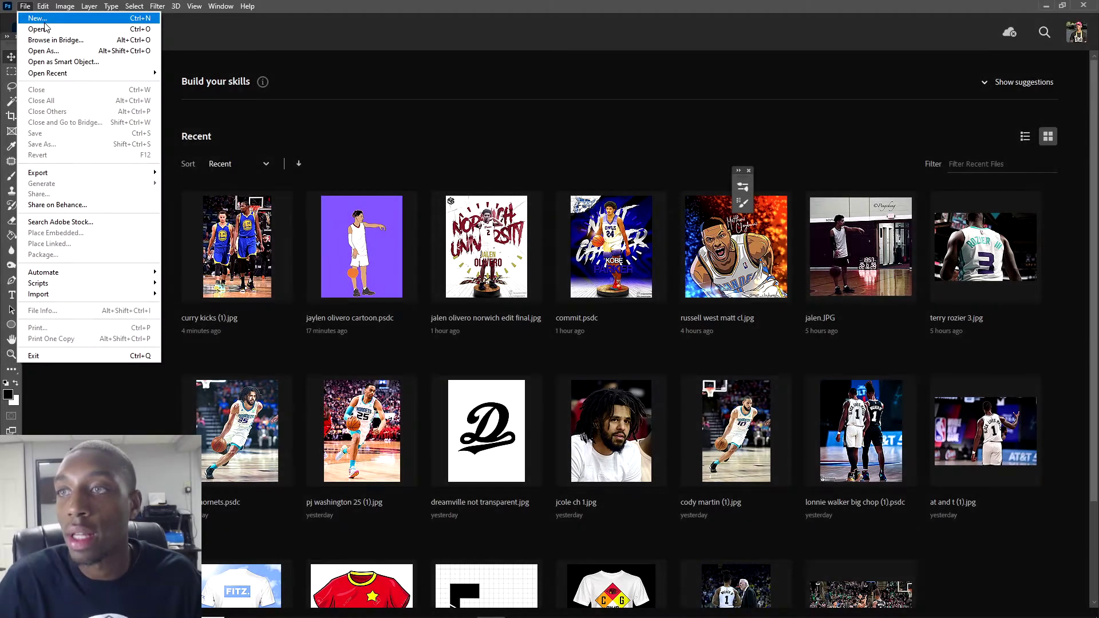
{"action": "left_click", "coordinate": [38, 18]}
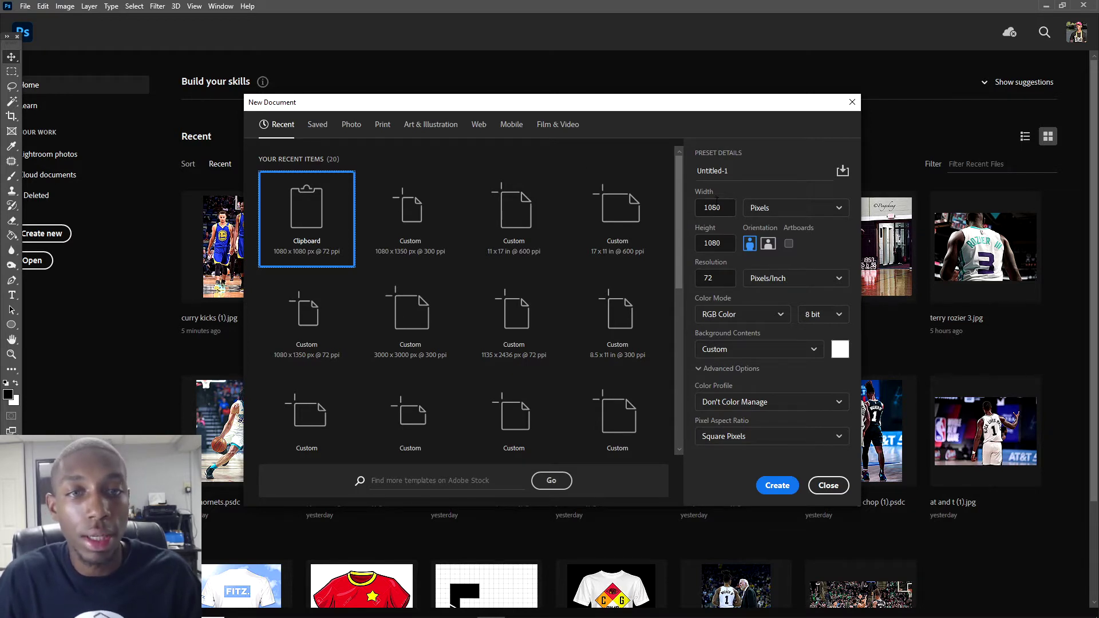
{"action": "left_click_drag", "start_coordinate": [721, 243], "coordinate": [712, 243]}
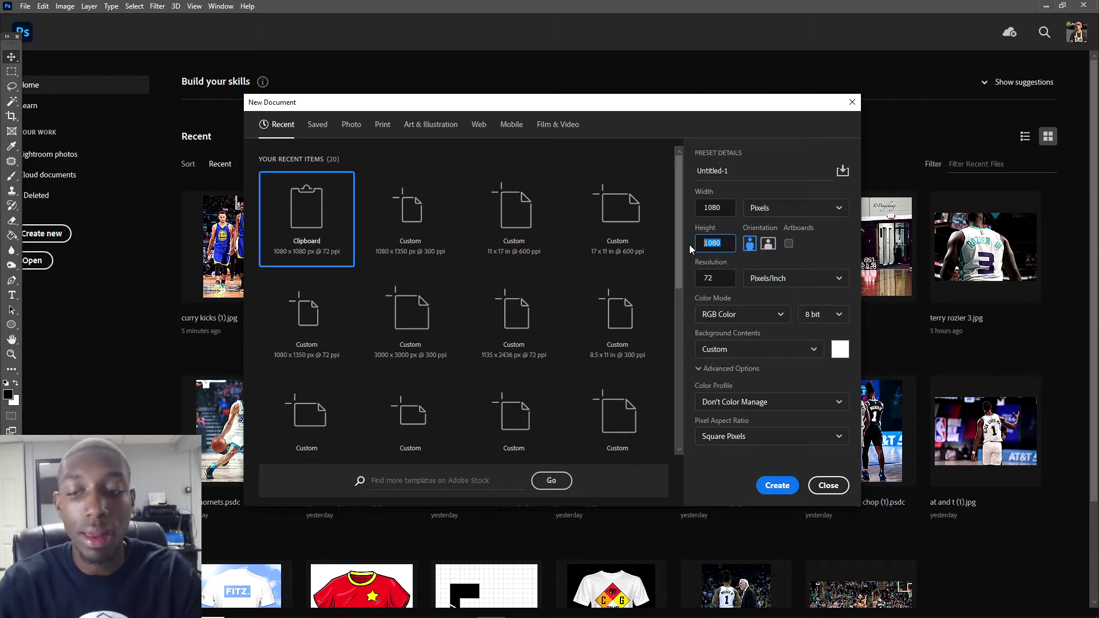
Step: Change the document height to 1350 px, keeping the 1080 px width
{"action": "type", "text": "1350"}
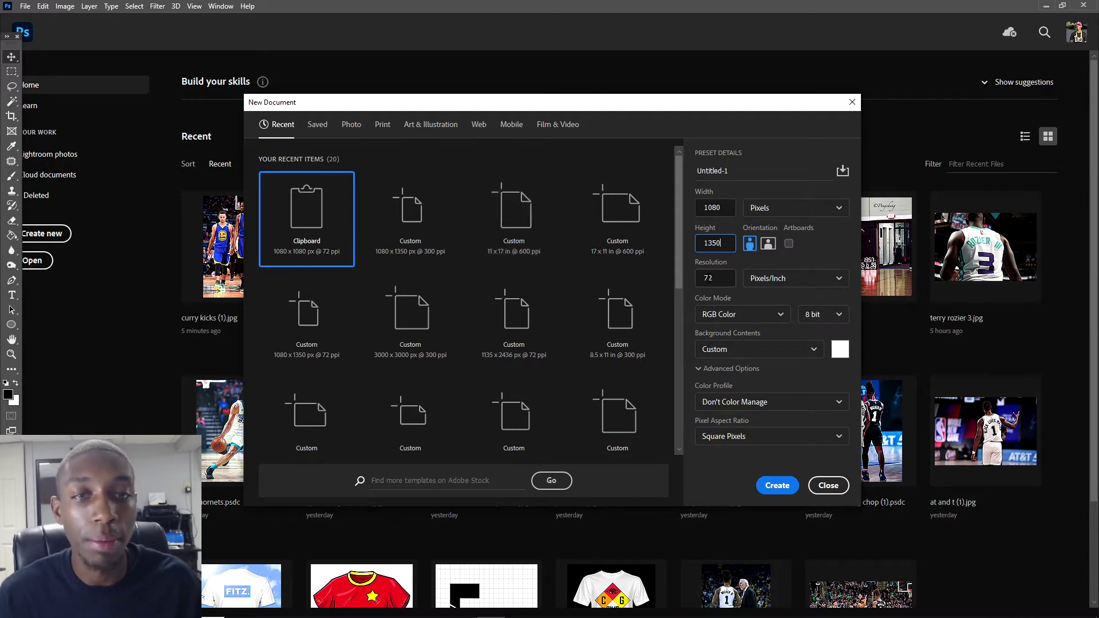
{"action": "left_click", "coordinate": [717, 279]}
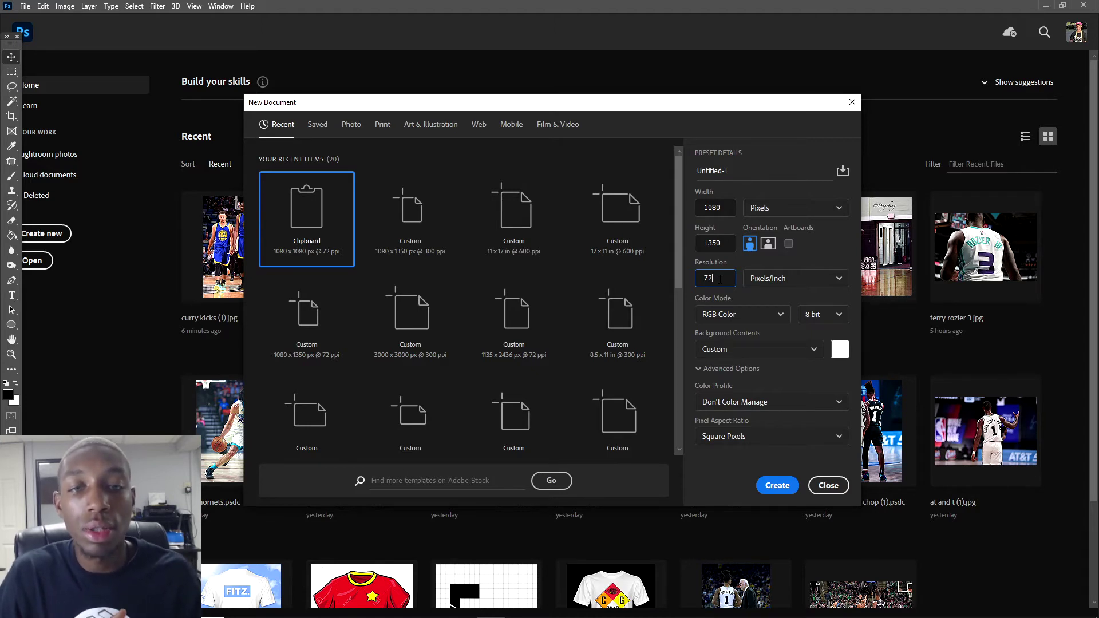
Step: Replace the 72 ppi resolution with 300 pixels/inch
{"action": "type", "text": "300"}
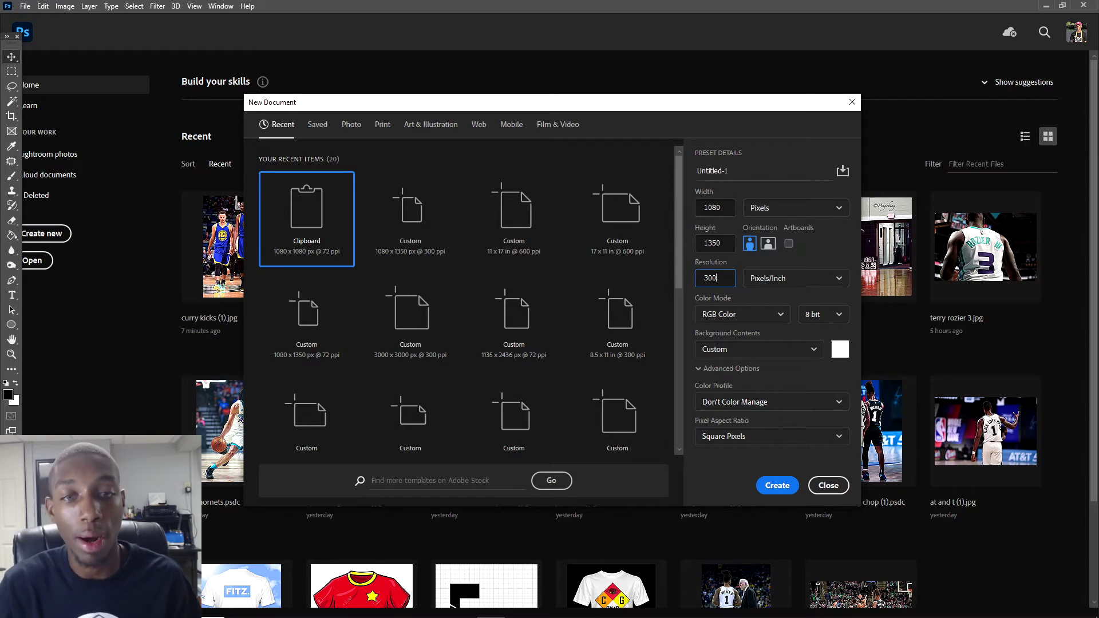
{"action": "left_click_drag", "start_coordinate": [724, 279], "coordinate": [705, 277]}
{"action": "left_click", "coordinate": [722, 278]}
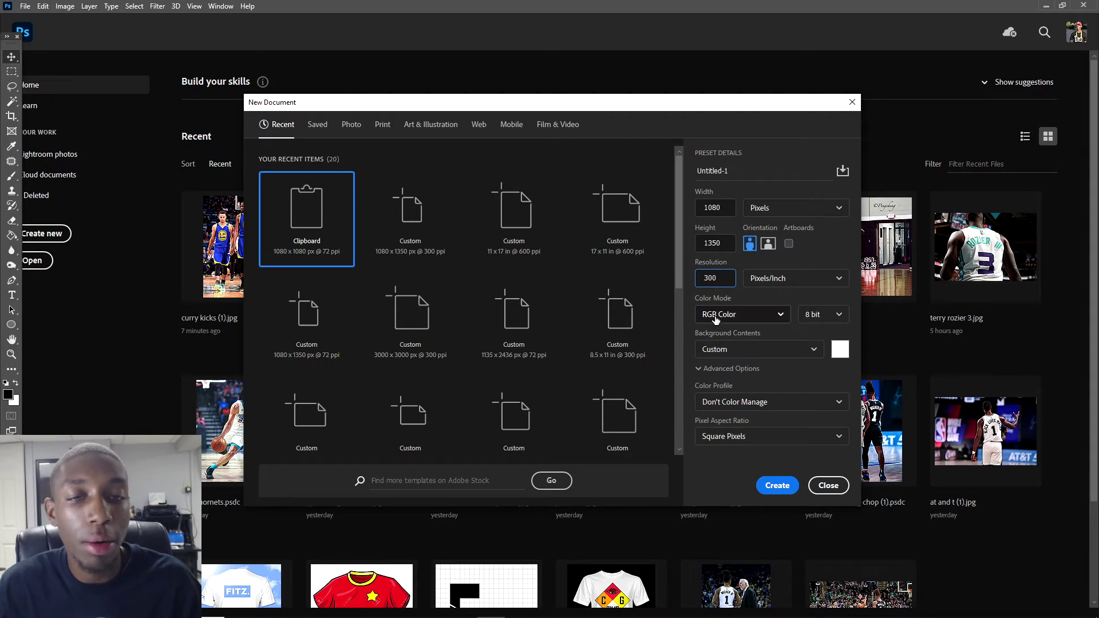
Step: Keep RGB Color mode and choose the sRGB IEC61966-2.1 colour profile
{"action": "left_click", "coordinate": [741, 315]}
{"action": "left_click", "coordinate": [741, 315]}
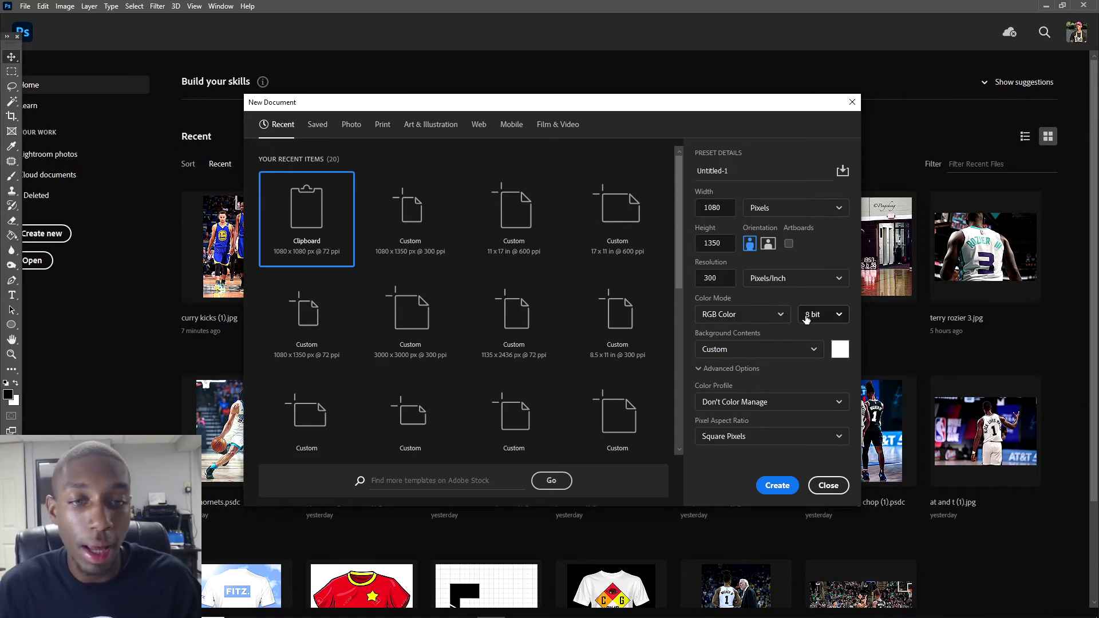
{"action": "left_click", "coordinate": [749, 406]}
{"action": "scroll", "coordinate": [747, 409], "scroll_direction": "down", "scroll_amount": 4}
{"action": "scroll", "coordinate": [746, 413], "scroll_direction": "up", "scroll_amount": 4}
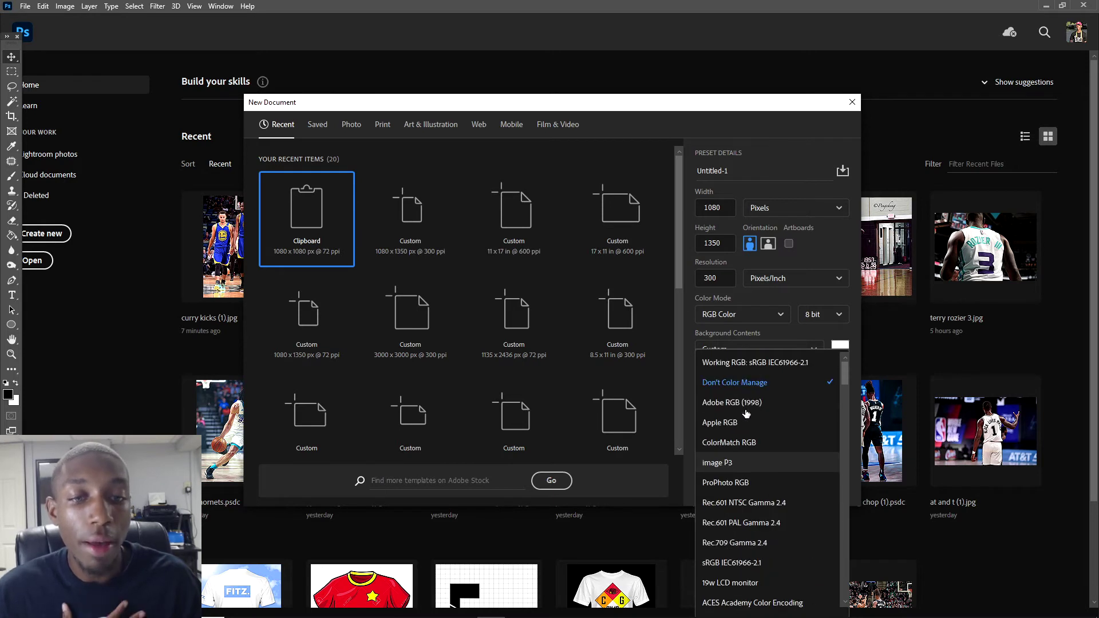
{"action": "left_click", "coordinate": [725, 563]}
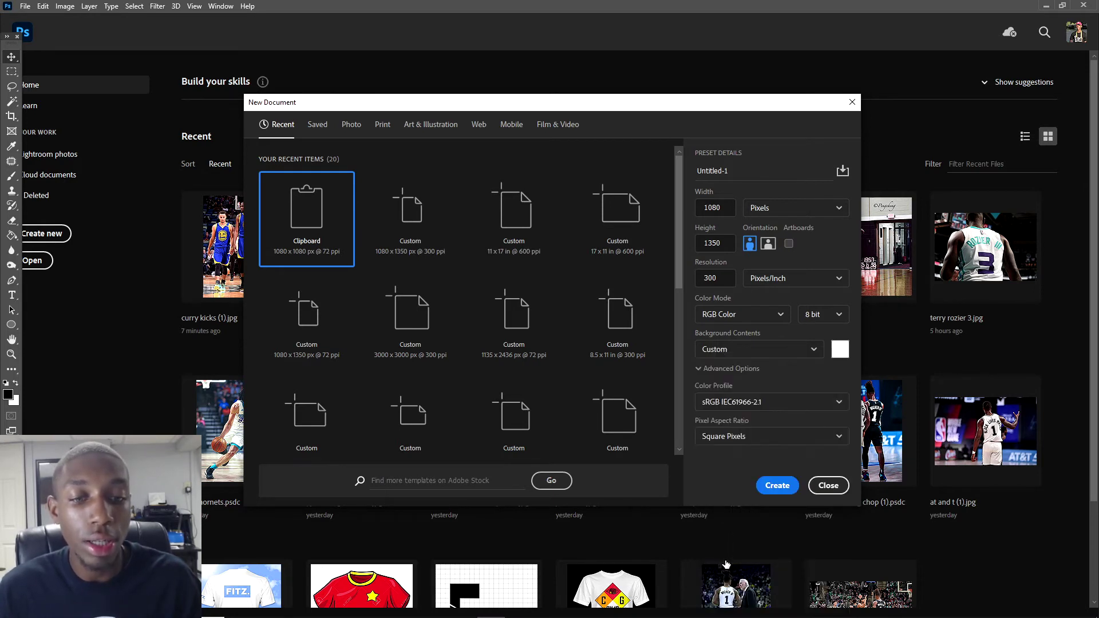
Step: Keep Square Pixels and create the 1080 × 1350 px, 300 ppi document
{"action": "left_click", "coordinate": [734, 440]}
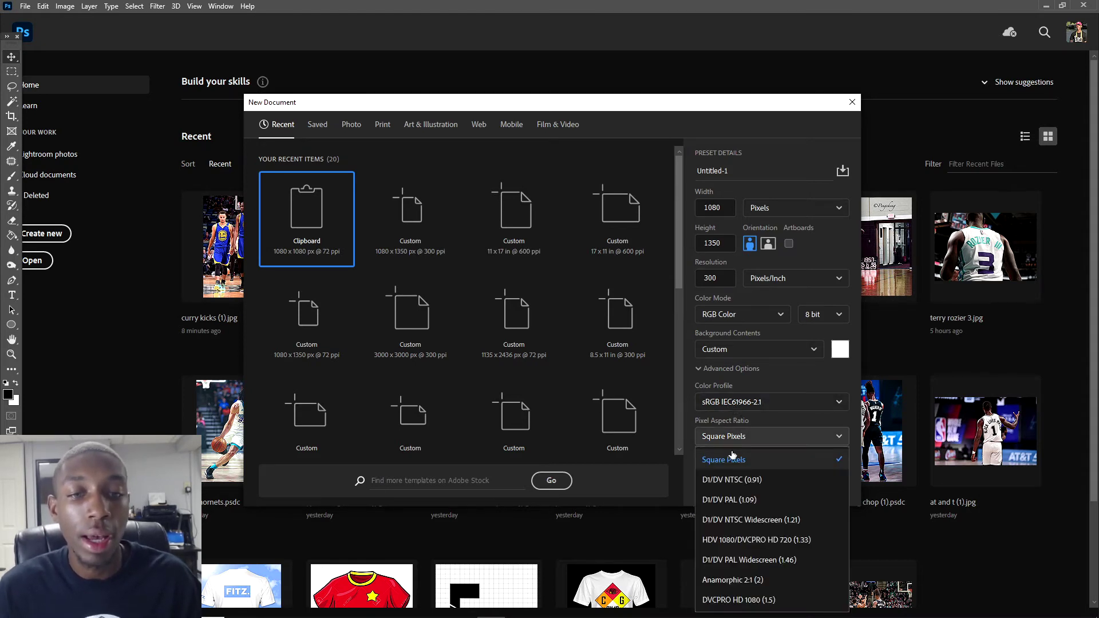
{"action": "left_click", "coordinate": [730, 438]}
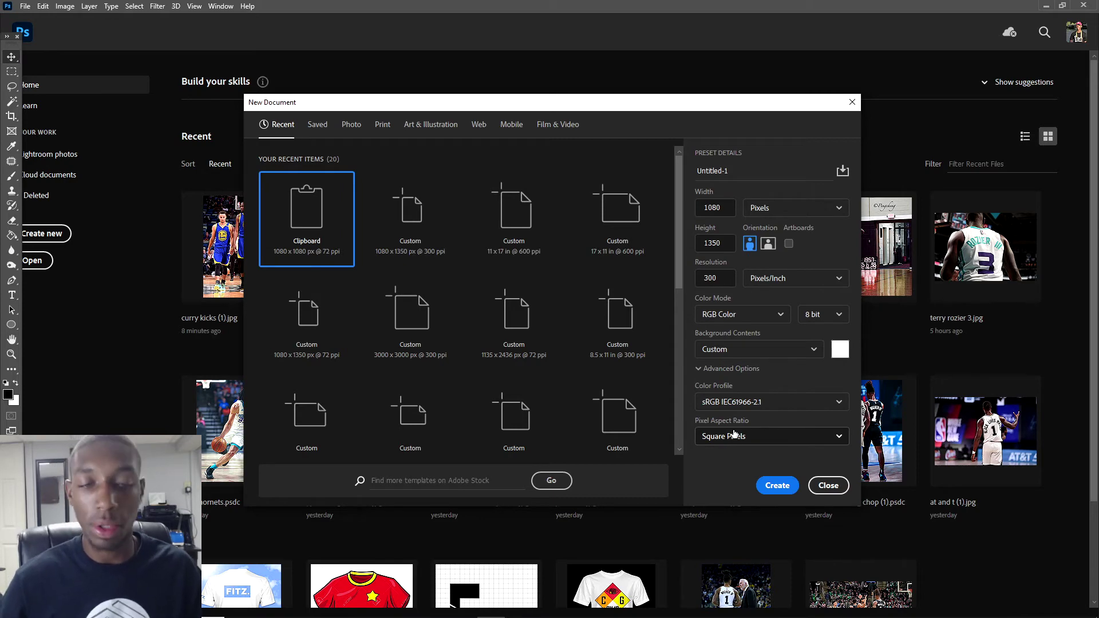
{"action": "left_click", "coordinate": [738, 438]}
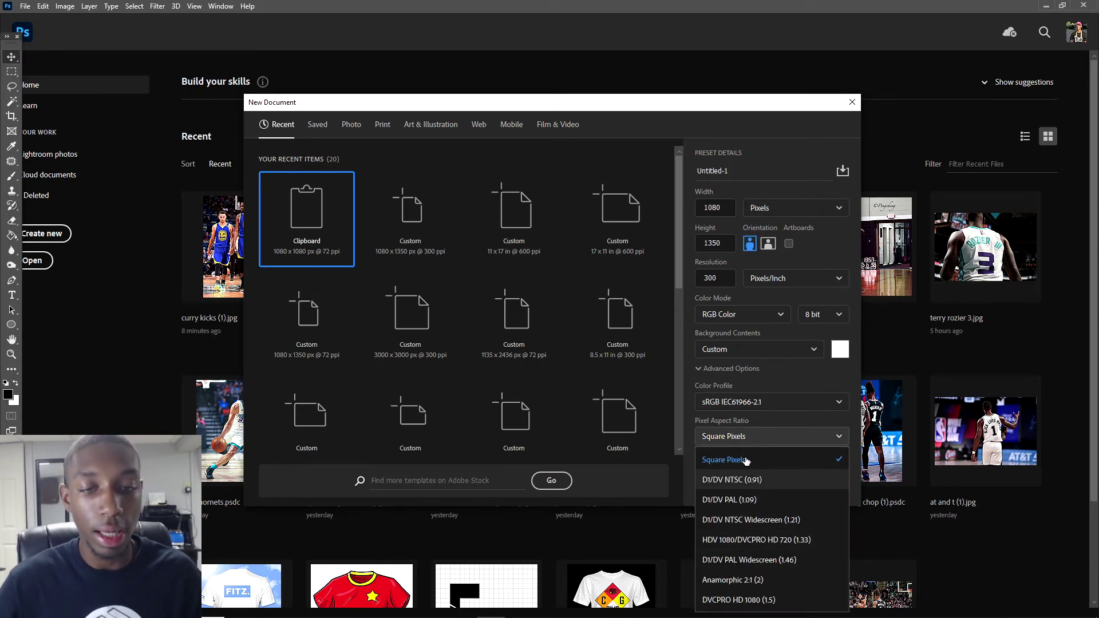
{"action": "left_click", "coordinate": [735, 440]}
{"action": "left_click", "coordinate": [768, 482]}
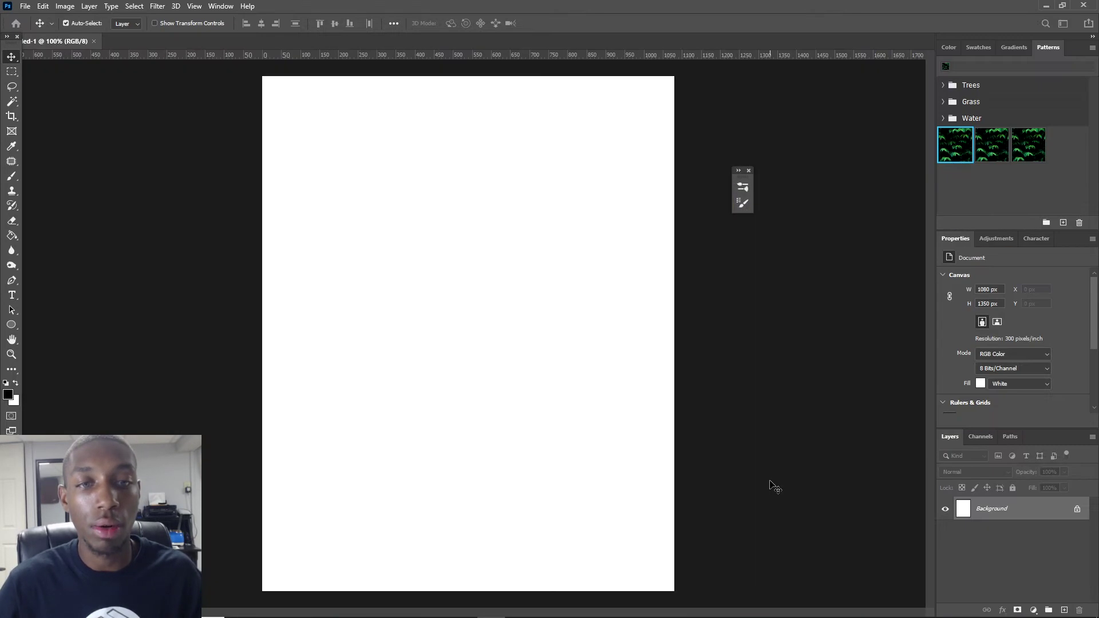
Step: Open the basketball free-throw JPG from the base photos folder in its own tab
{"action": "left_click", "coordinate": [28, 7]}
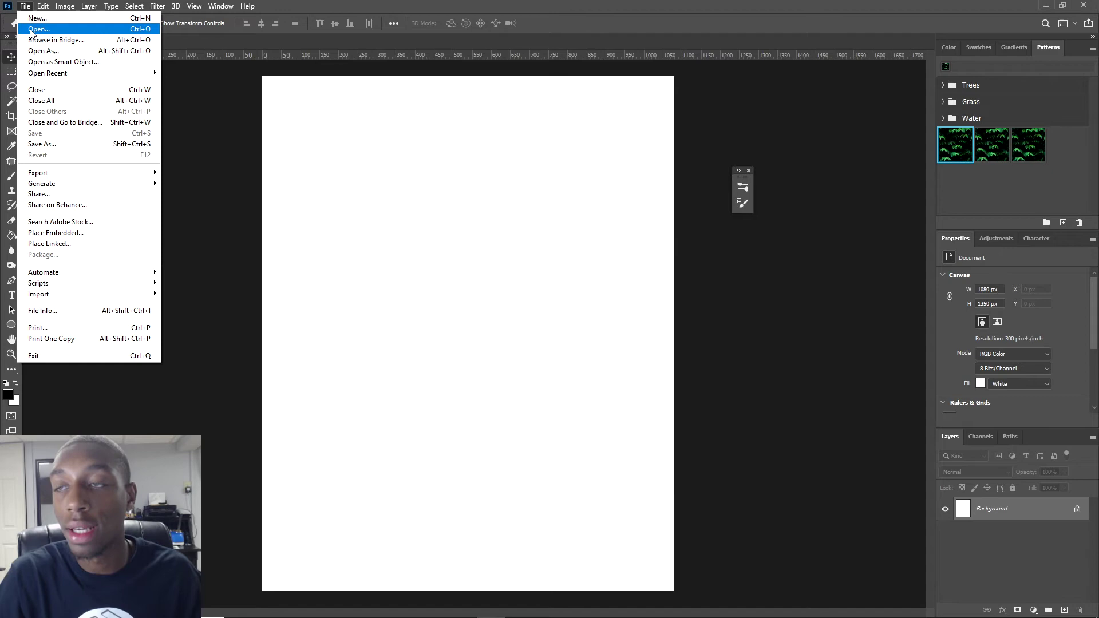
{"action": "left_click", "coordinate": [32, 29]}
{"action": "scroll", "coordinate": [461, 234], "scroll_direction": "down", "scroll_amount": 3}
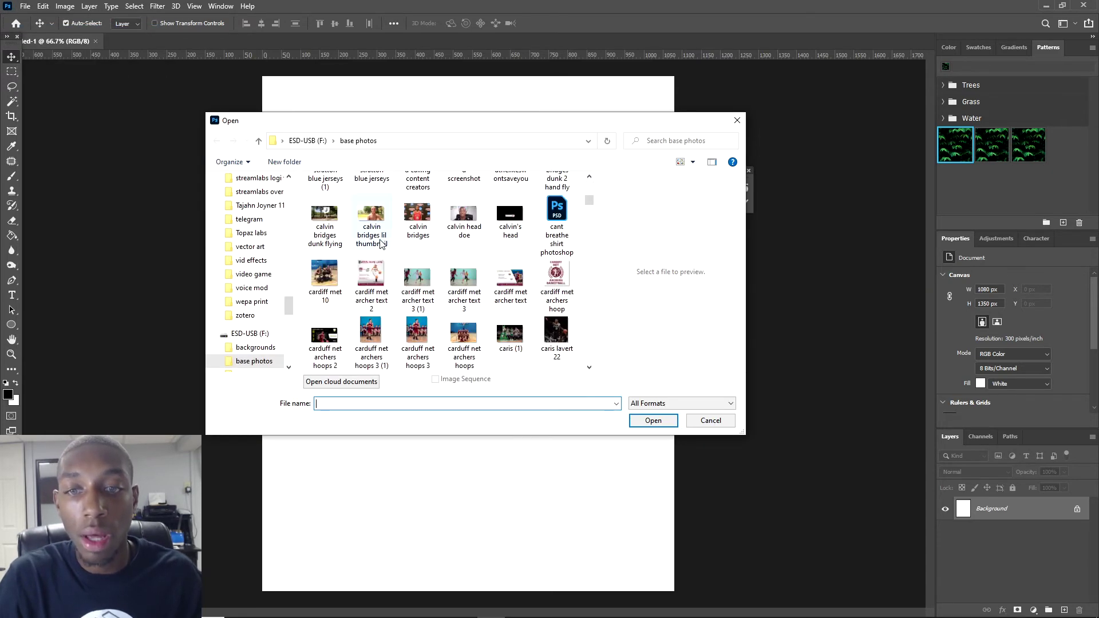
{"action": "scroll", "coordinate": [461, 235], "scroll_direction": "up", "scroll_amount": 2}
{"action": "double_click", "coordinate": [462, 234]}
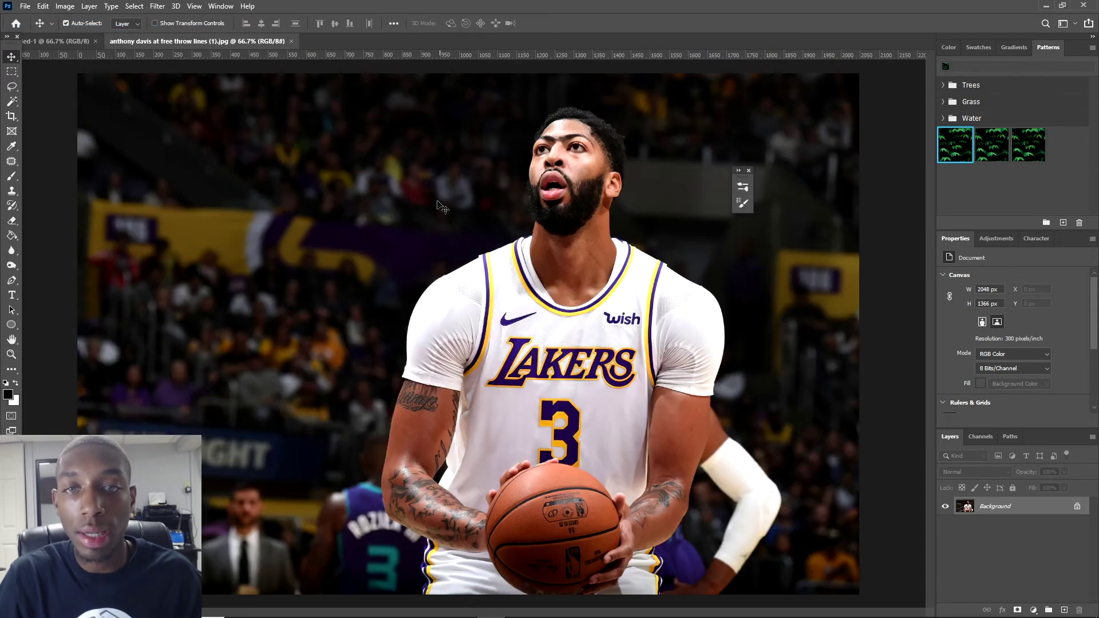
{"action": "left_click", "coordinate": [67, 7]}
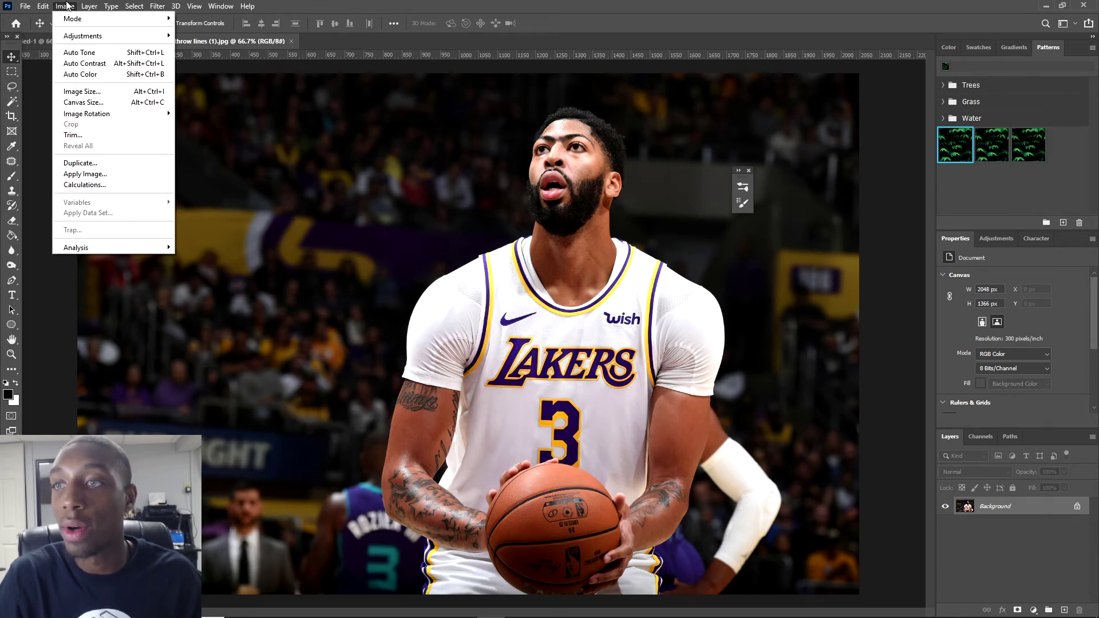
{"action": "mouse_move", "coordinate": [39, 5]}
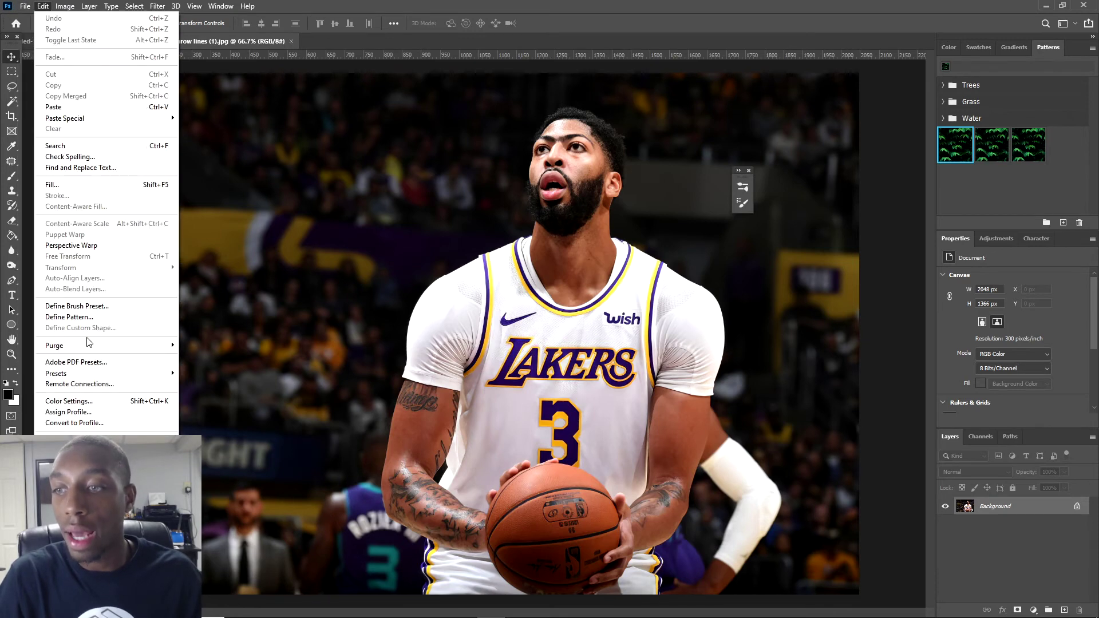
Step: Assign the working sRGB IEC61966-2.1 profile to the photo, briefly previewing Adobe RGB (1998)
{"action": "left_click", "coordinate": [68, 412]}
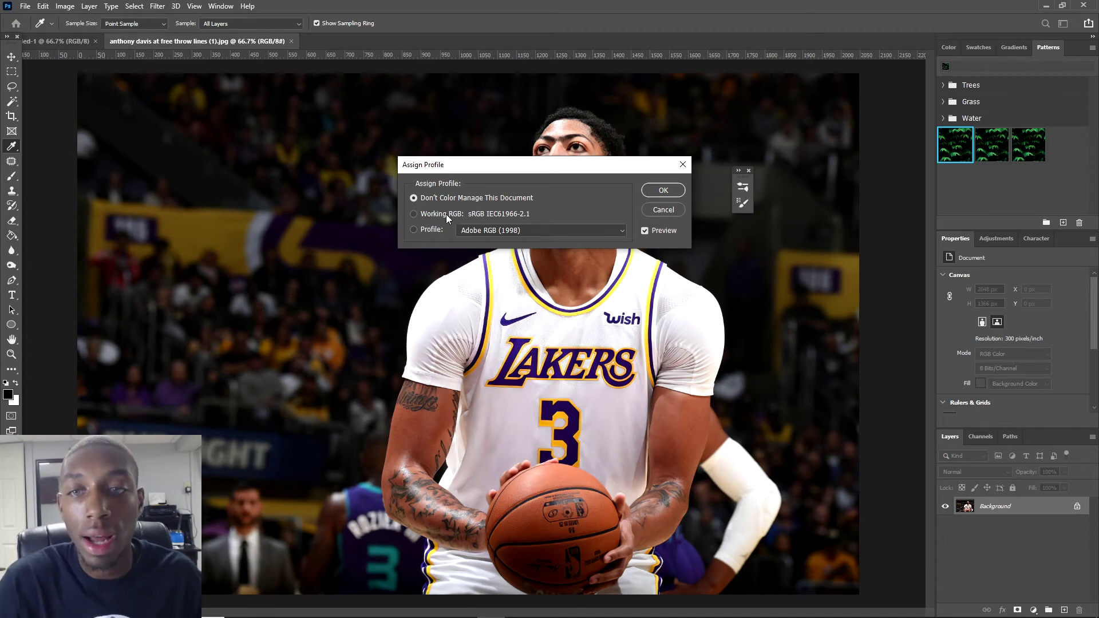
{"action": "left_click", "coordinate": [446, 214]}
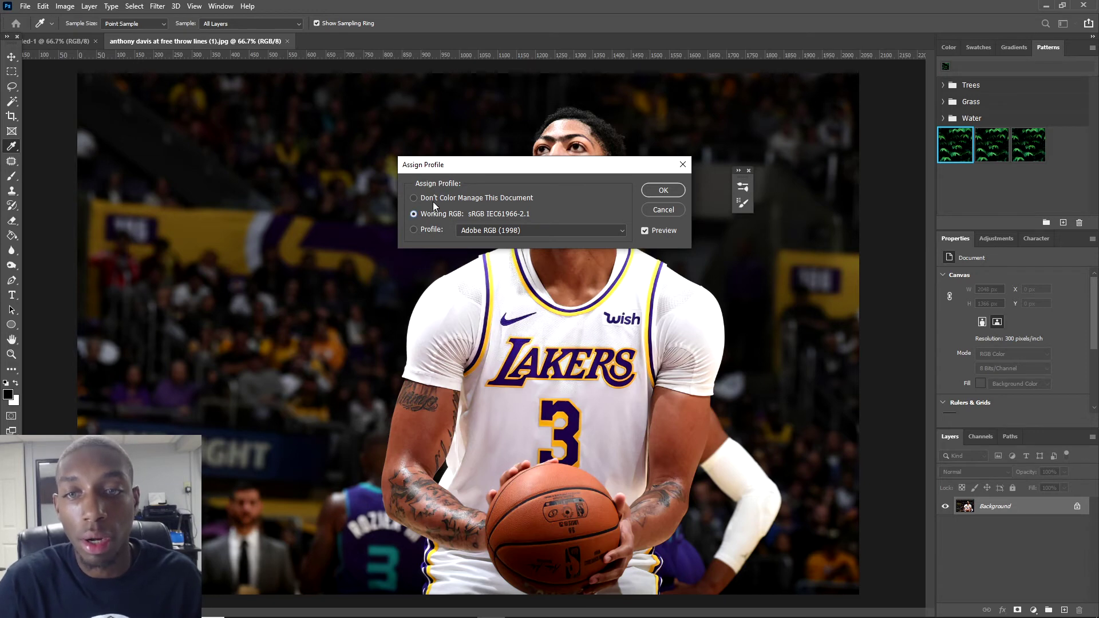
{"action": "left_click", "coordinate": [426, 231]}
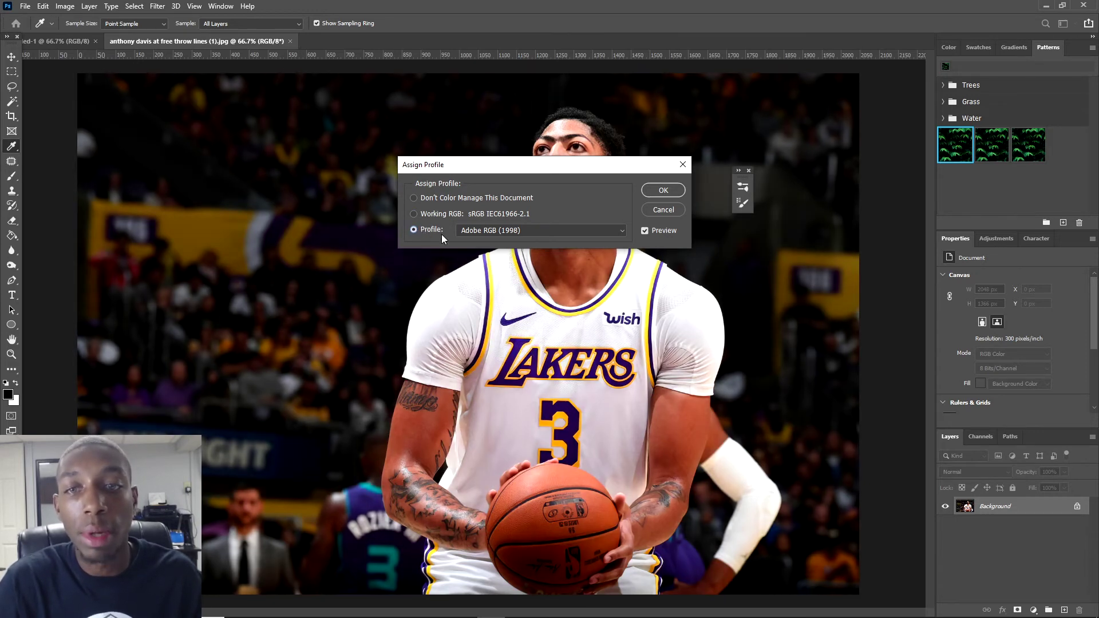
{"action": "left_click", "coordinate": [433, 215]}
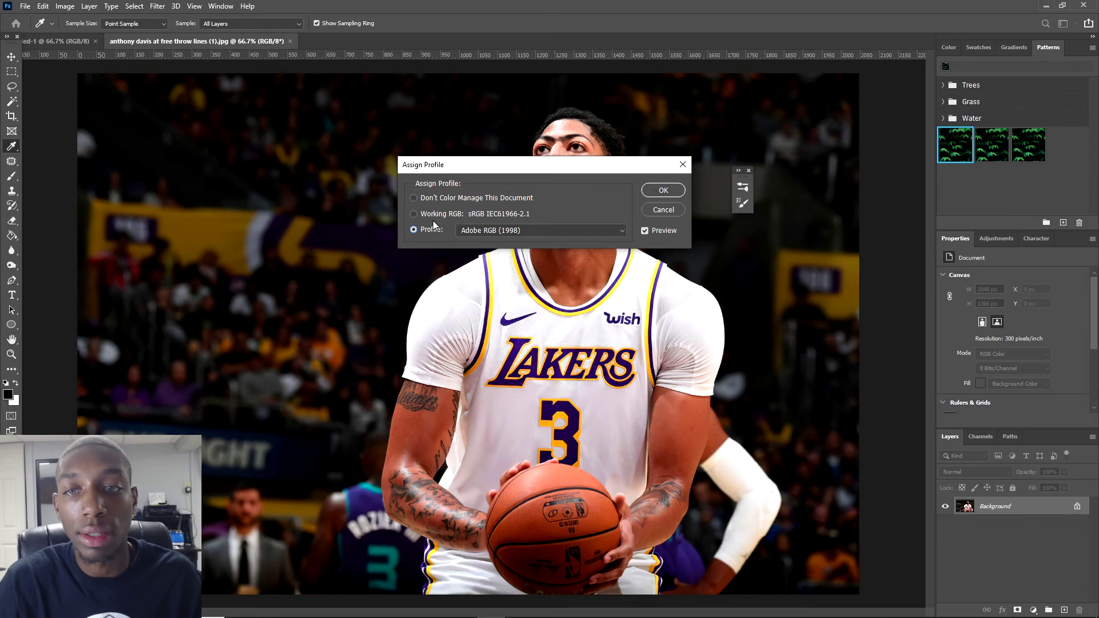
Step: Confirm the sRGB assignment and check the photo's mode is RGB Color, 8 Bits/Channel
{"action": "left_click", "coordinate": [654, 189]}
{"action": "key", "text": "v"}
{"action": "left_click", "coordinate": [68, 7]}
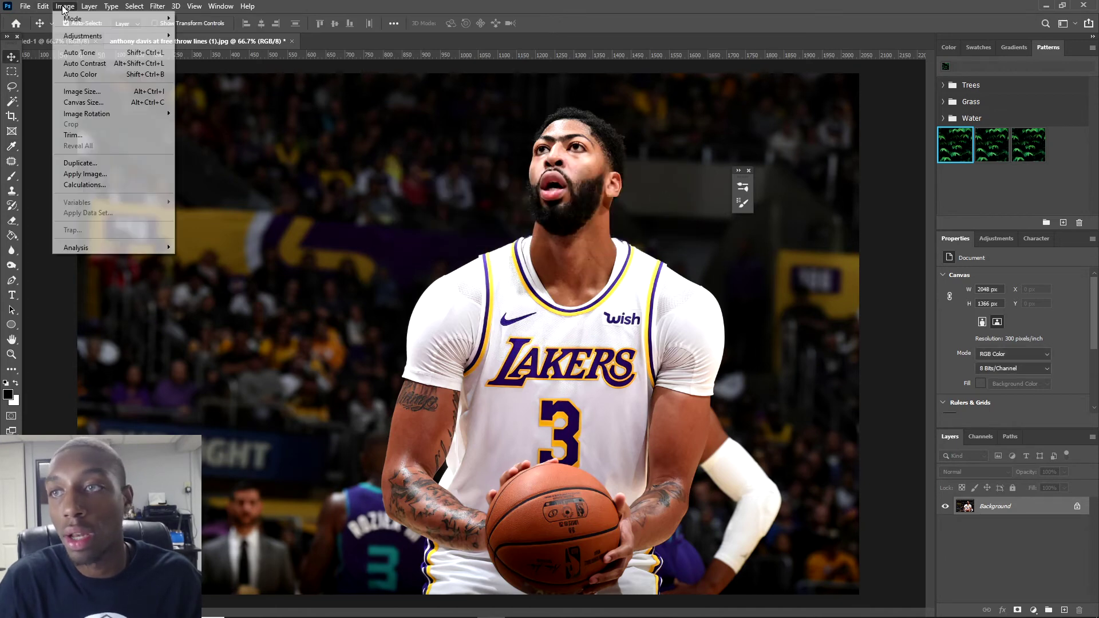
{"action": "left_click", "coordinate": [71, 7]}
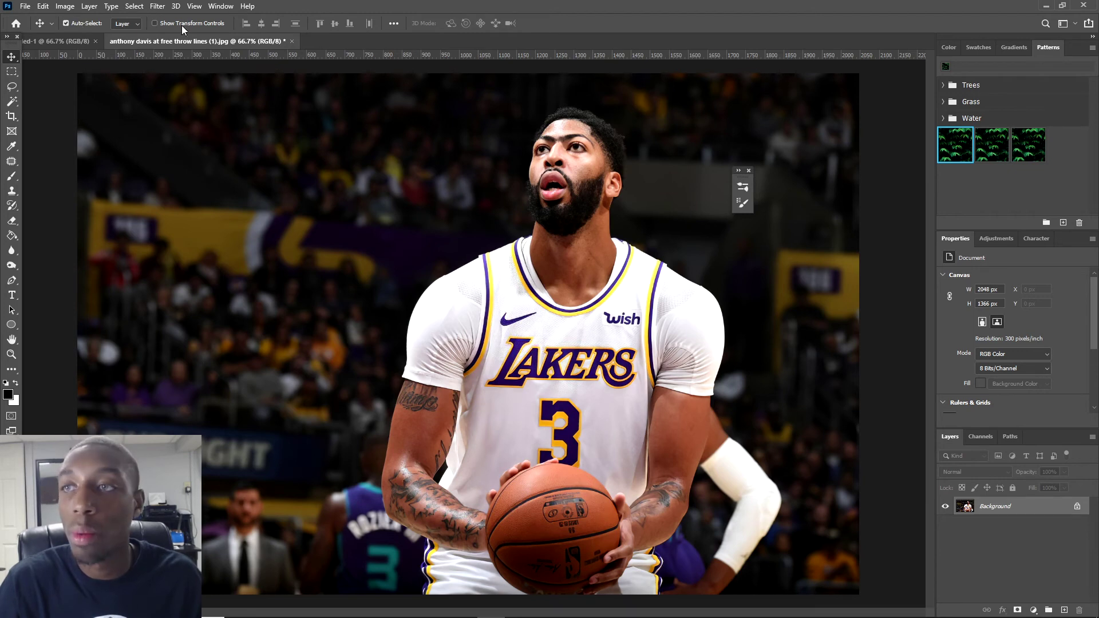
{"action": "left_click", "coordinate": [65, 7]}
{"action": "mouse_move", "coordinate": [89, 21]}
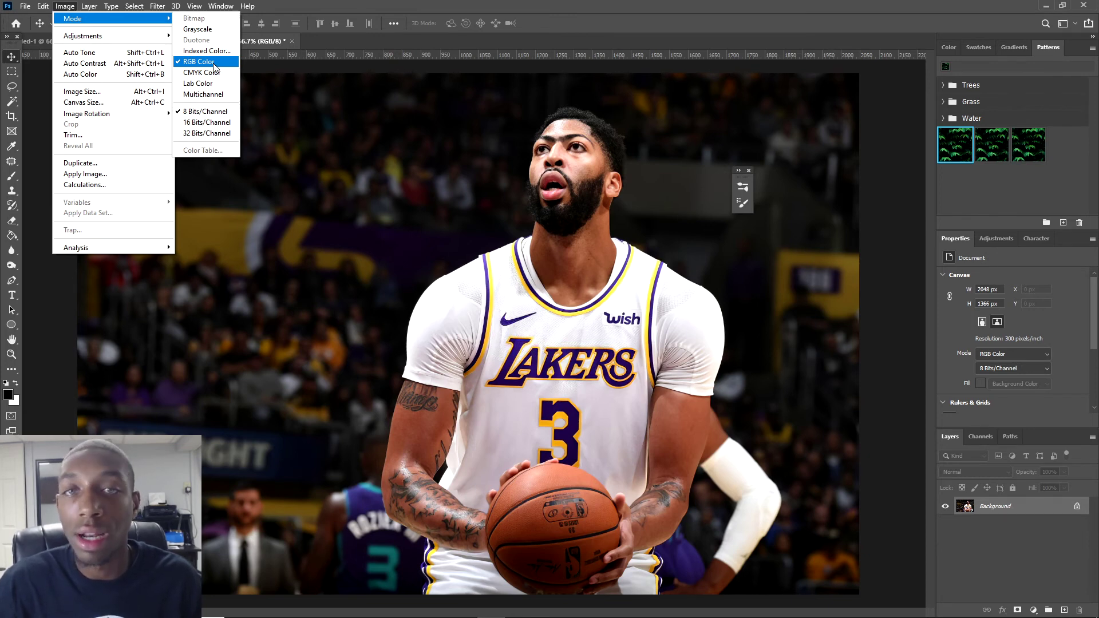
Step: Verify the photo is 2048 × 1366 px at 300 ppi unchanged, then close the floating panel
{"action": "left_click", "coordinate": [81, 92]}
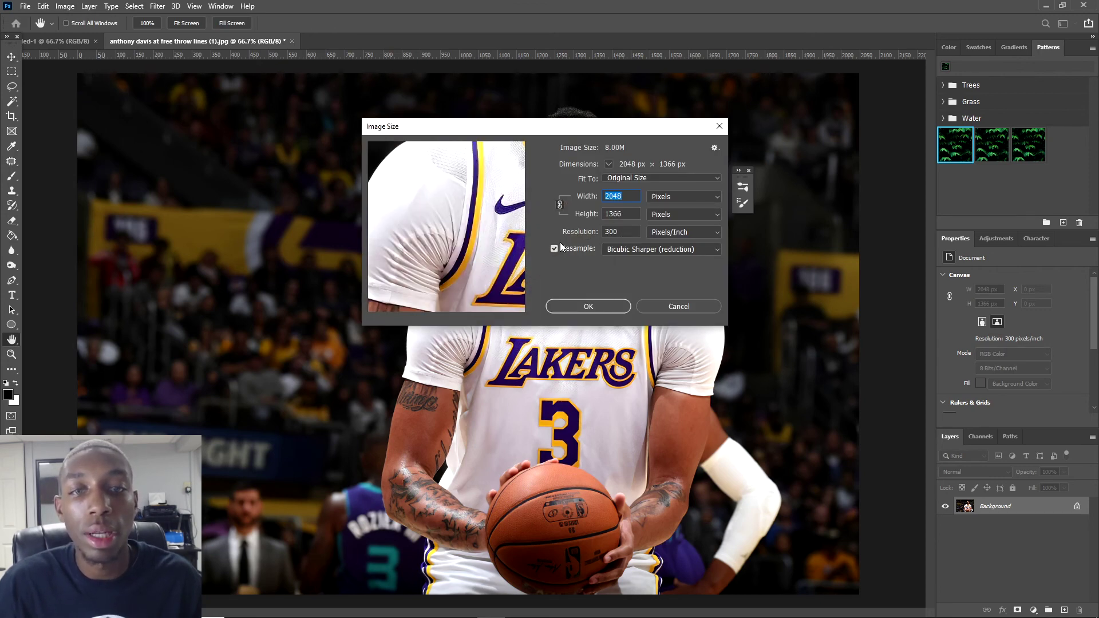
{"action": "left_click", "coordinate": [681, 309]}
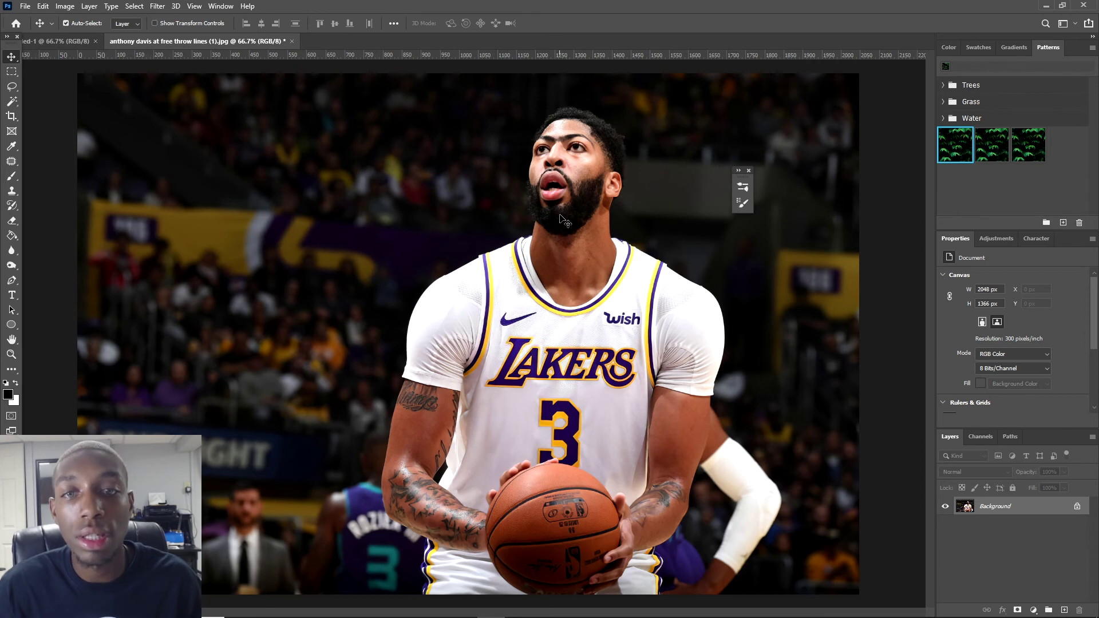
{"action": "left_click", "coordinate": [748, 170]}
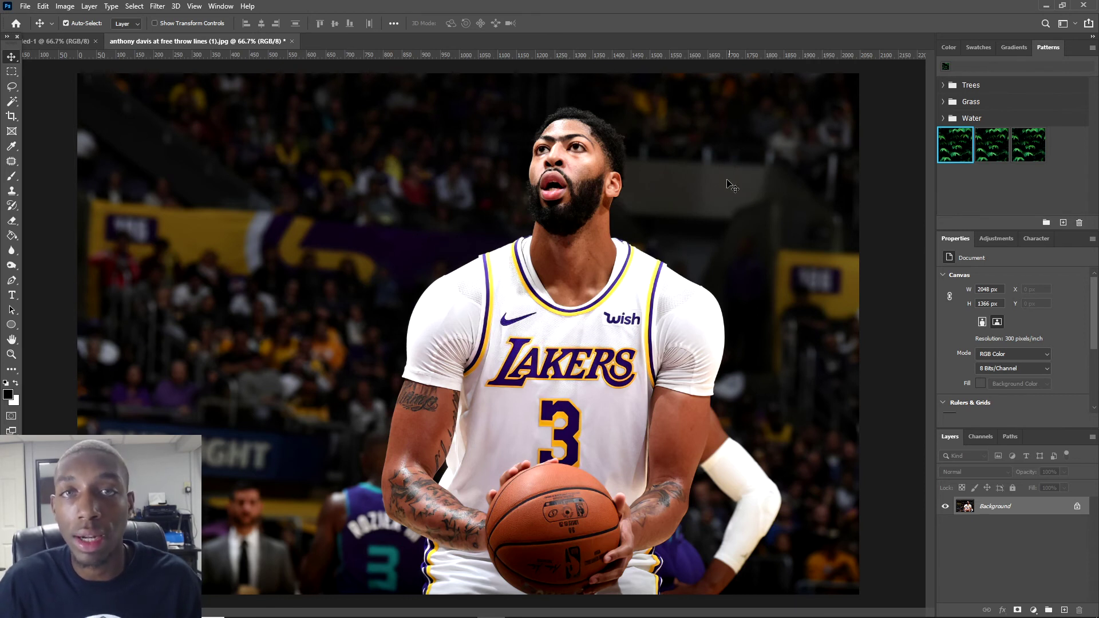